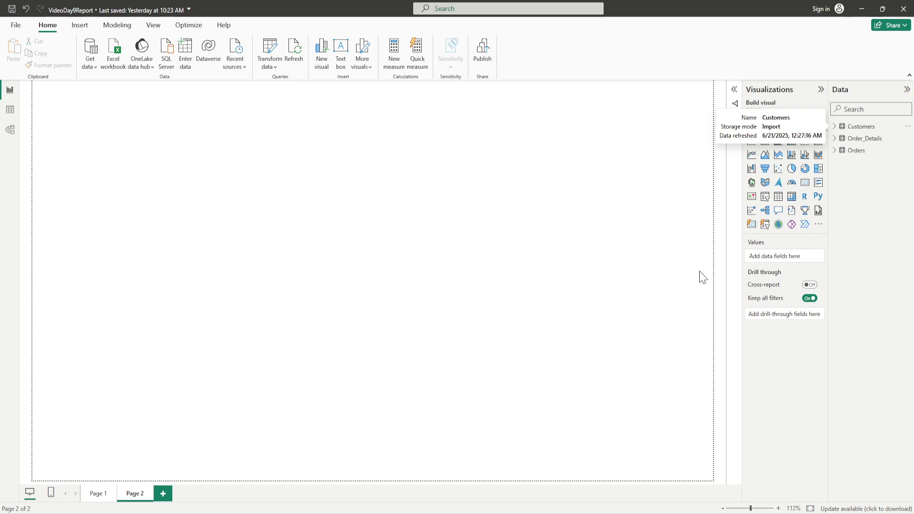
# Browse the Customers, Order_Details and Orders tables, then restore the main report ribbon
pyautogui.click(865, 128)
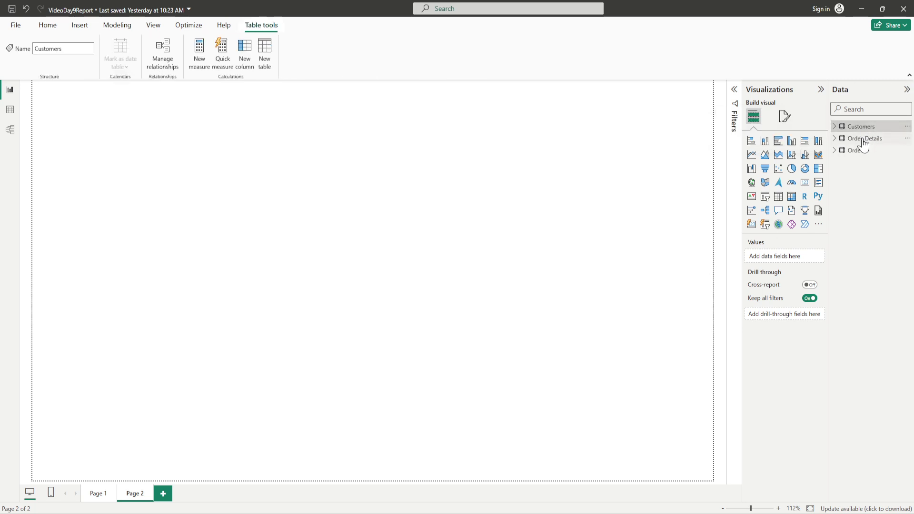
pyautogui.click(861, 139)
pyautogui.click(858, 153)
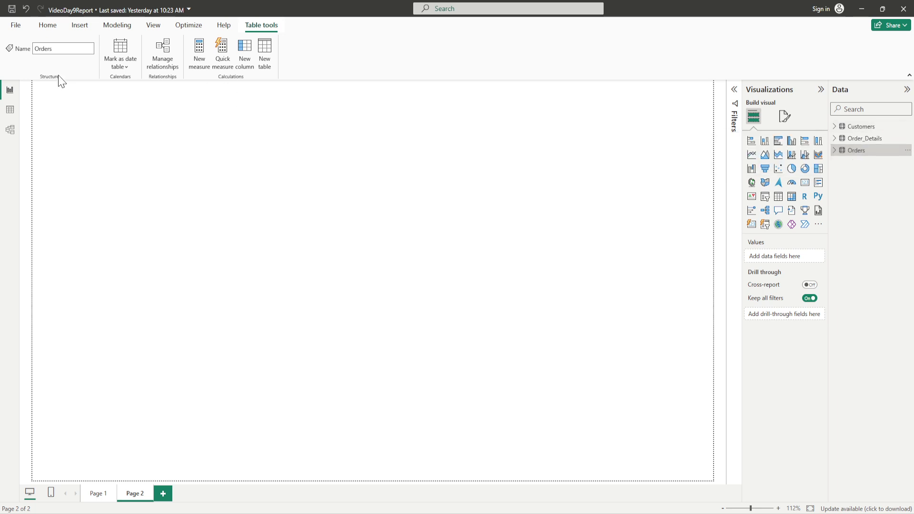
pyautogui.click(49, 27)
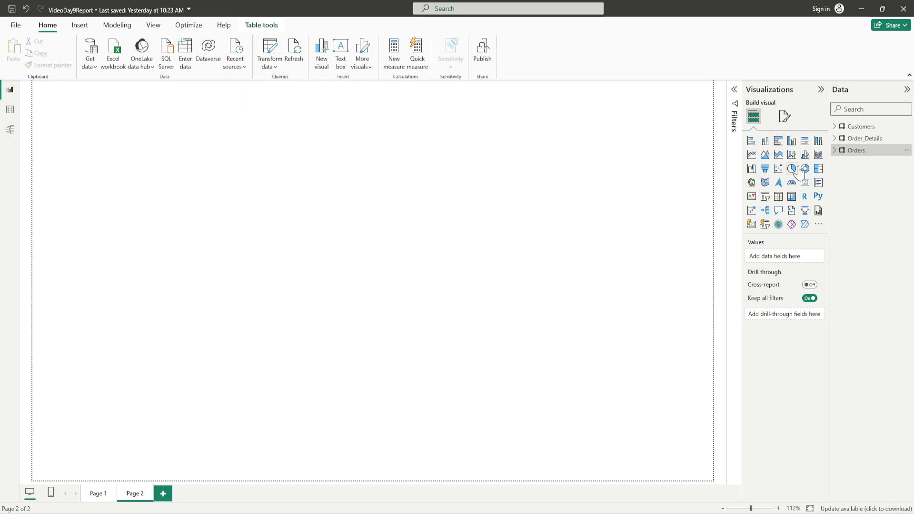
# Edit the Orders query and preview its data at the Merged Queries step
pyautogui.rightClick(843, 155)
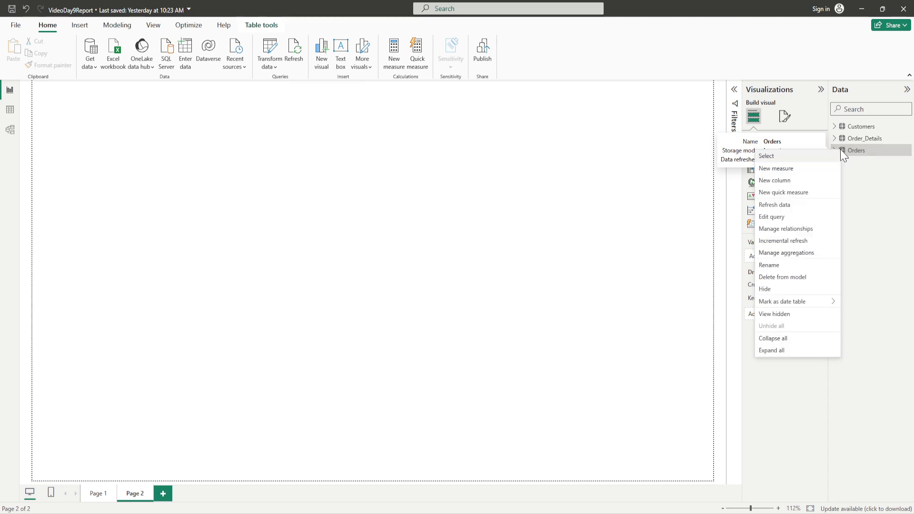
pyautogui.click(781, 217)
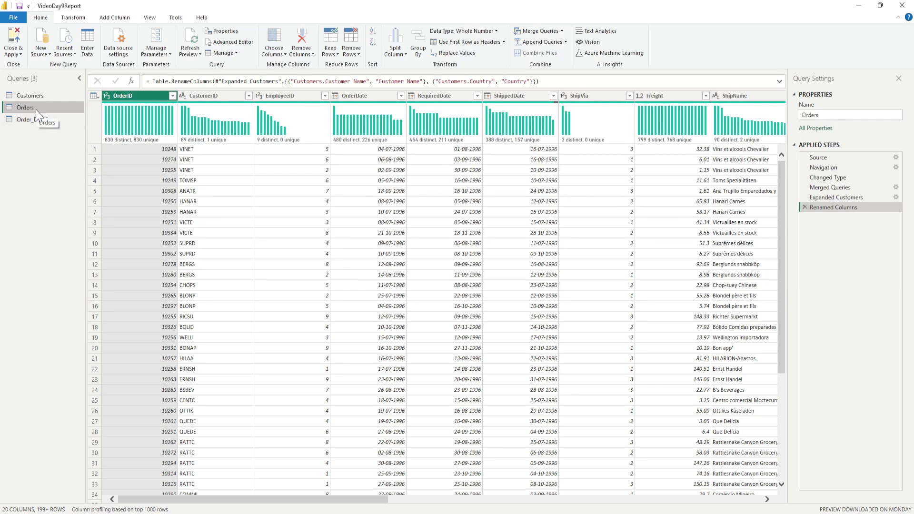
pyautogui.click(838, 187)
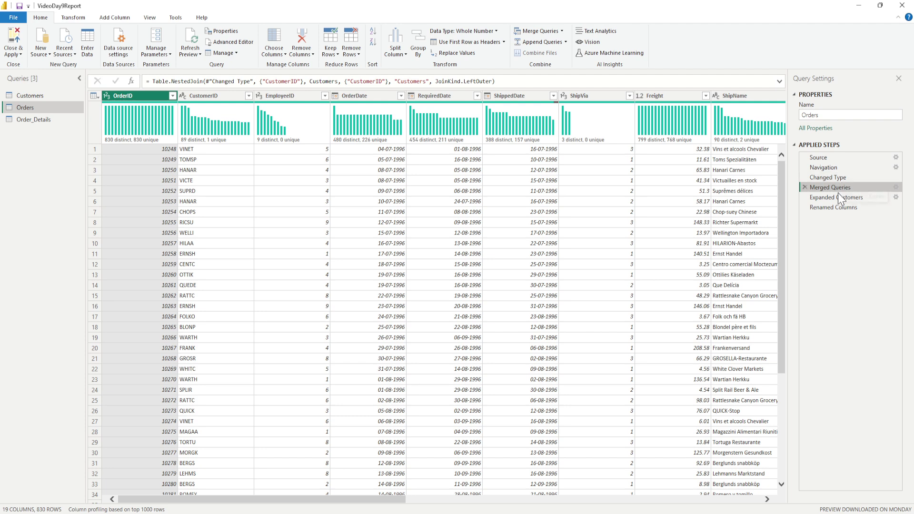
# At the Renamed Columns step, profile ShipCountry: 830 values, 21 distinct countries, led by Germany and USA
pyautogui.click(836, 207)
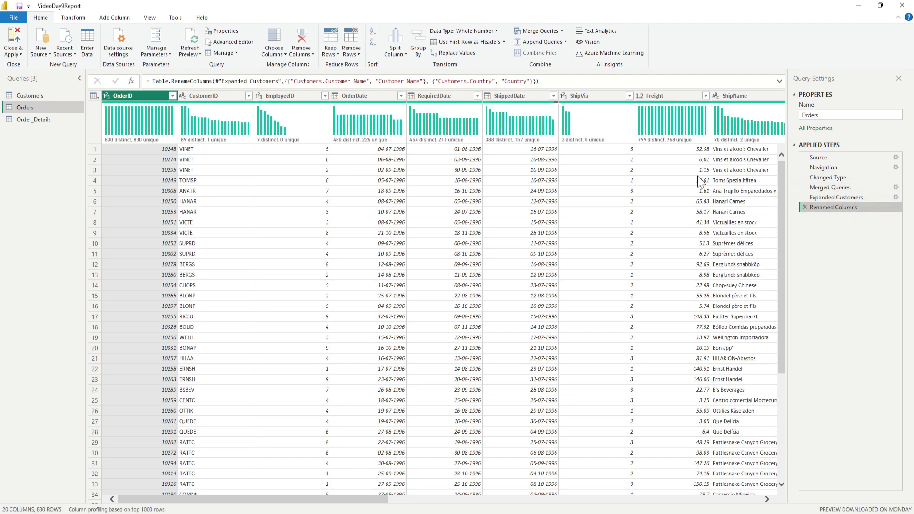
pyautogui.moveTo(248, 504)
pyautogui.mouseDown()
pyautogui.moveTo(305, 512)
pyautogui.moveTo(251, 513)
pyautogui.mouseUp()
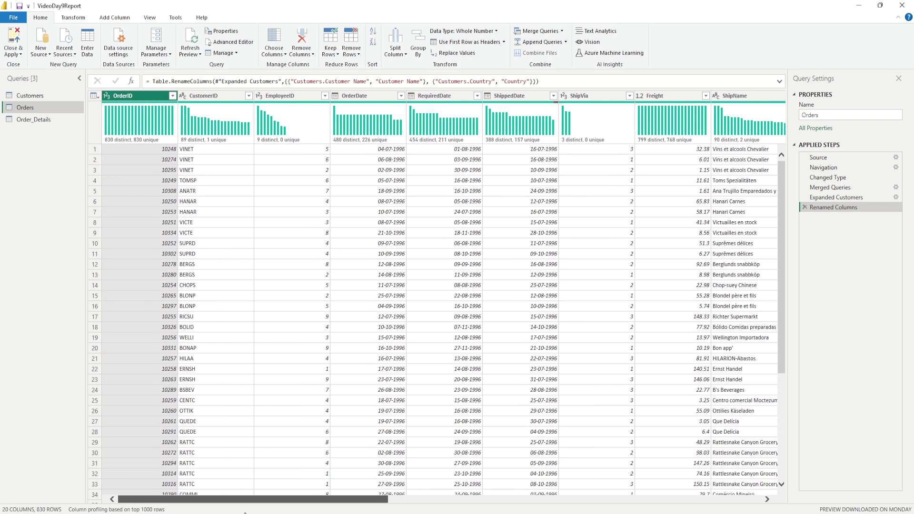
pyautogui.moveTo(245, 499); pyautogui.dragTo(407, 499)
pyautogui.moveTo(512, 499); pyautogui.dragTo(545, 499)
pyautogui.click(689, 96)
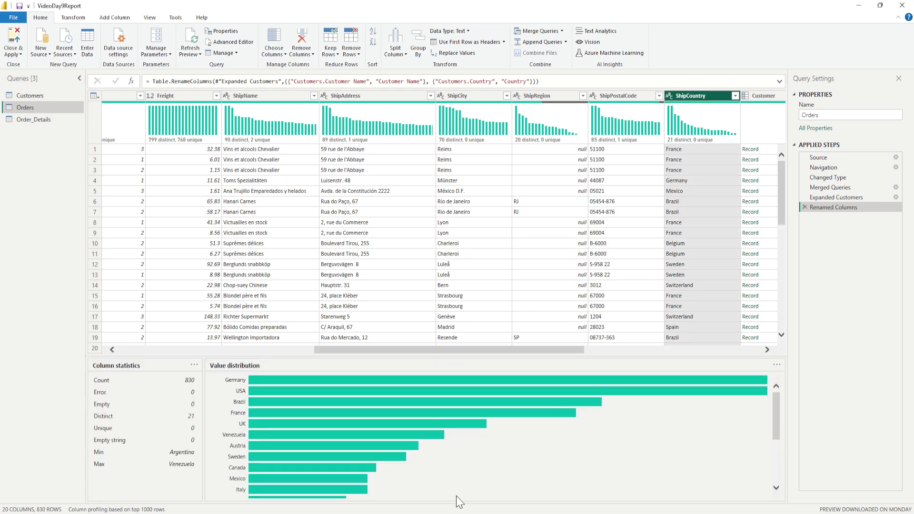
pyautogui.moveTo(561, 353); pyautogui.dragTo(530, 353)
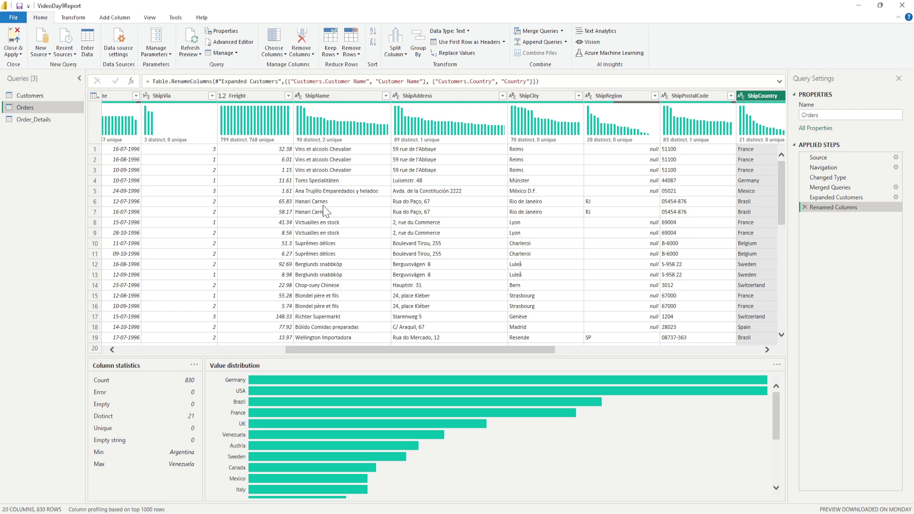
# Duplicate the Orders query into Orders (2) and select its ShipCountry column
pyautogui.rightClick(28, 109)
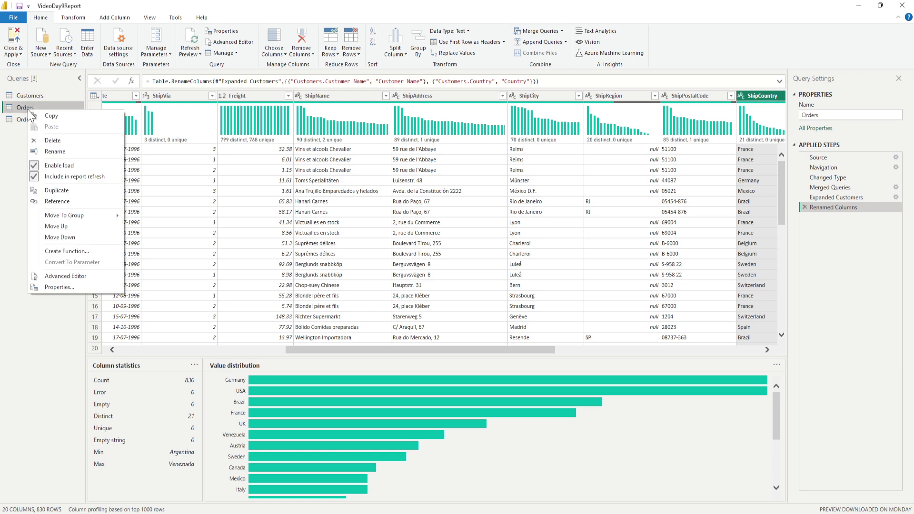
pyautogui.click(78, 189)
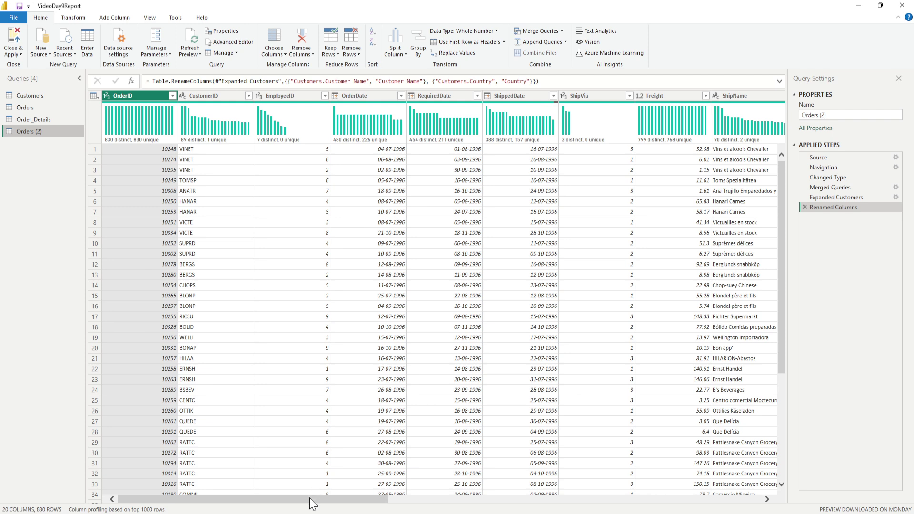
pyautogui.moveTo(313, 499); pyautogui.dragTo(506, 506)
pyautogui.click(710, 96)
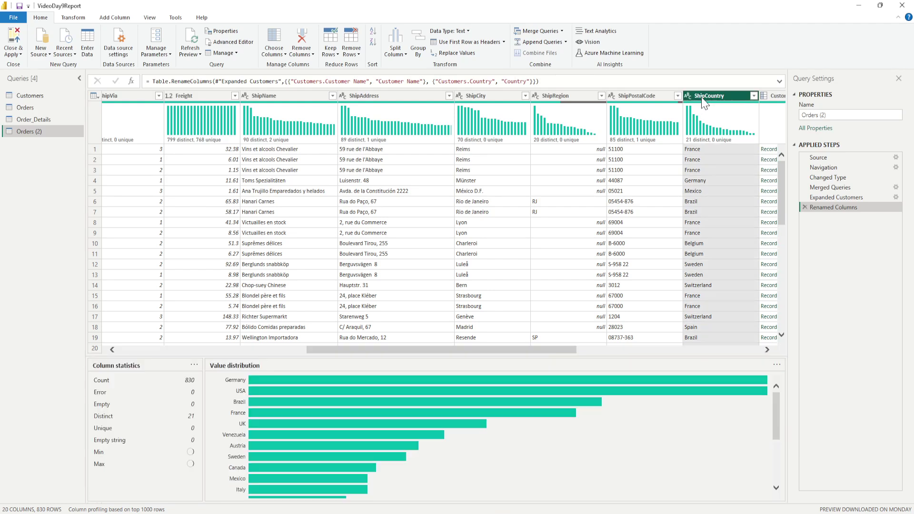
# Set up Group By on ShipCountry with Count Rows, renaming the new column from Count to TotalOrders
pyautogui.click(419, 50)
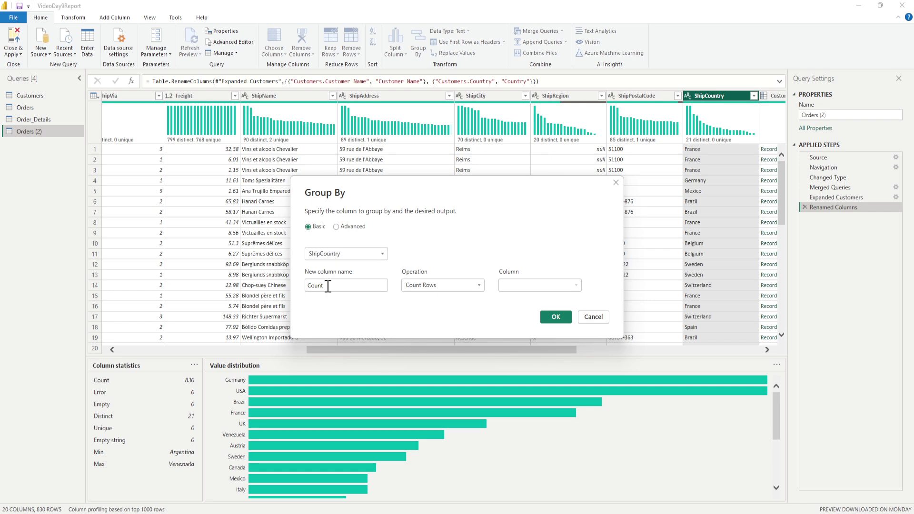
pyautogui.moveTo(327, 286); pyautogui.dragTo(306, 286)
pyautogui.press('Right')
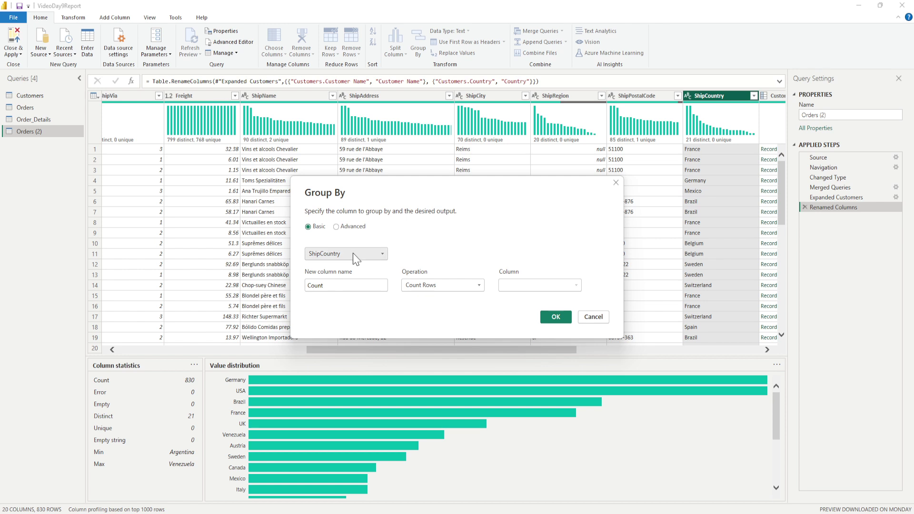
pyautogui.click(350, 290)
pyautogui.moveTo(351, 289); pyautogui.dragTo(291, 289)
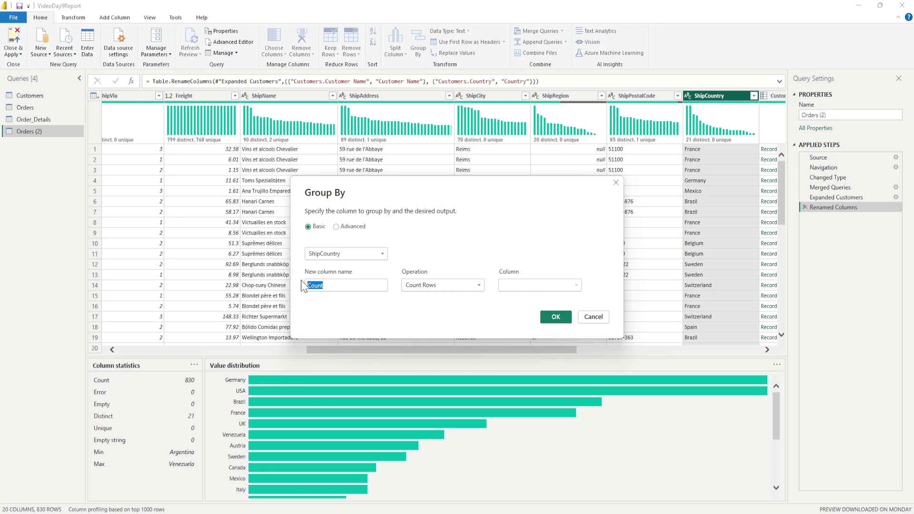
pyautogui.write('o  TotalOrders')
pyautogui.moveTo(317, 286); pyautogui.dragTo(299, 297)
pyautogui.press('BackSpace')
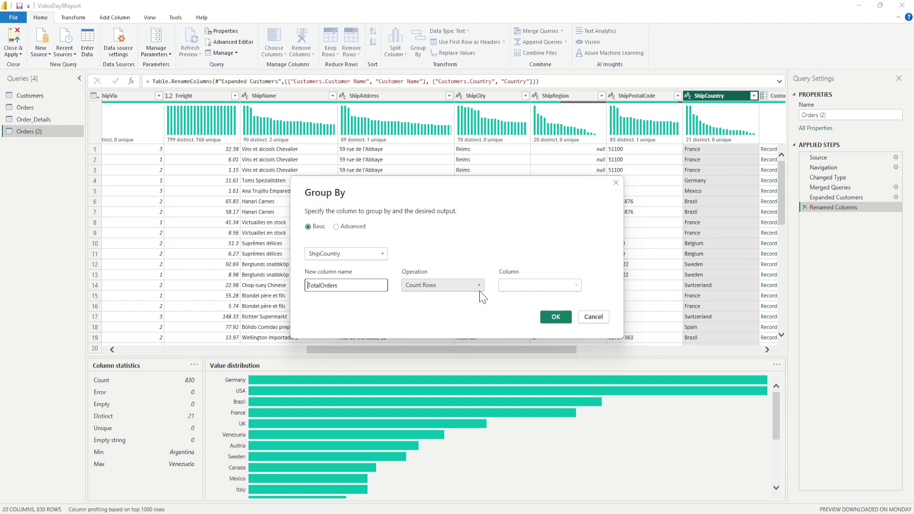
# Apply the grouping and sort TotalOrders descending, putting USA and Germany (122) on top
pyautogui.click(558, 316)
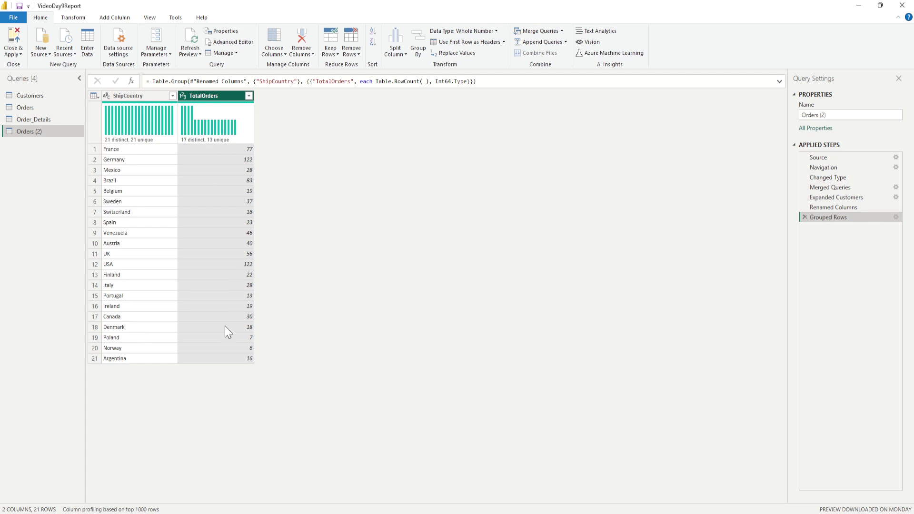
pyautogui.click(248, 97)
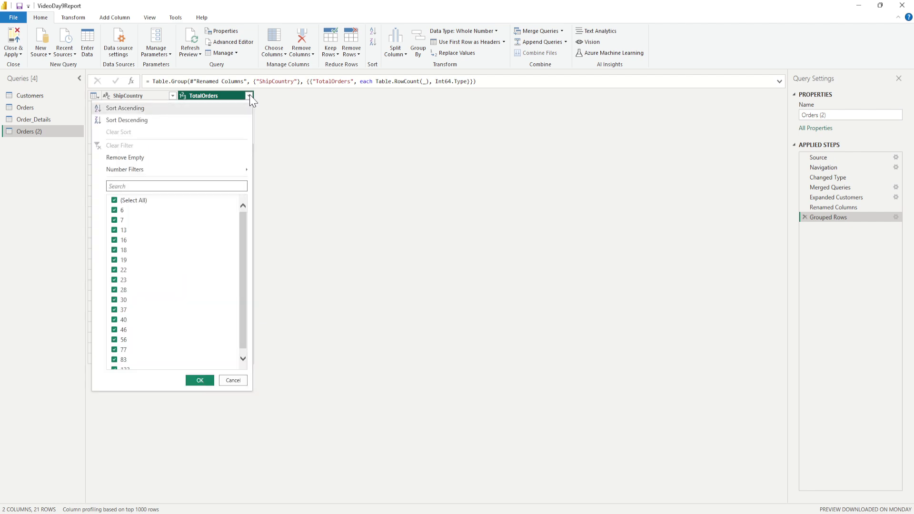
pyautogui.click(159, 122)
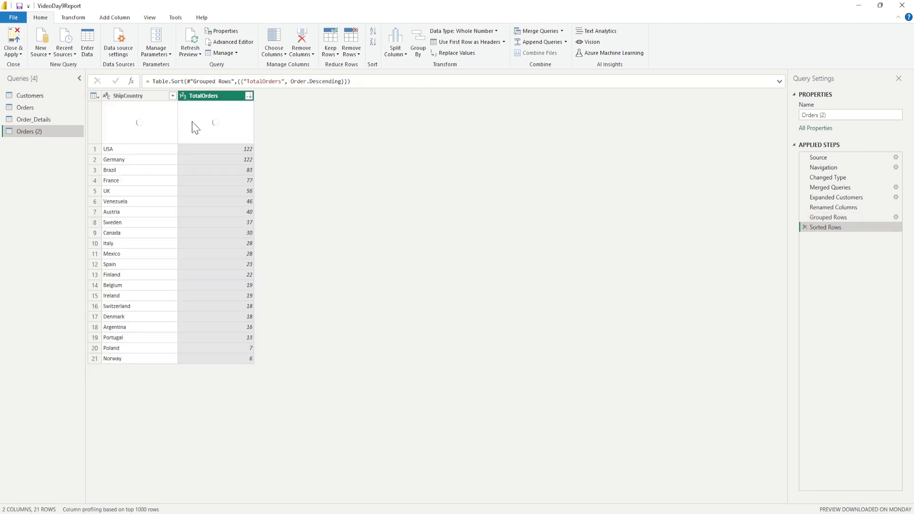
pyautogui.moveTo(240, 142)
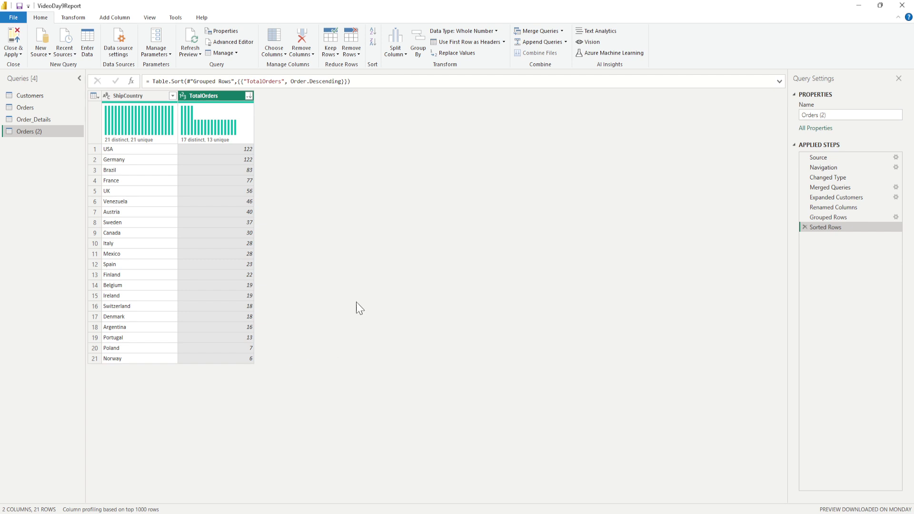
# Reopen the grouping in Advanced mode and add a second aggregation named TotalFreight
pyautogui.click(895, 217)
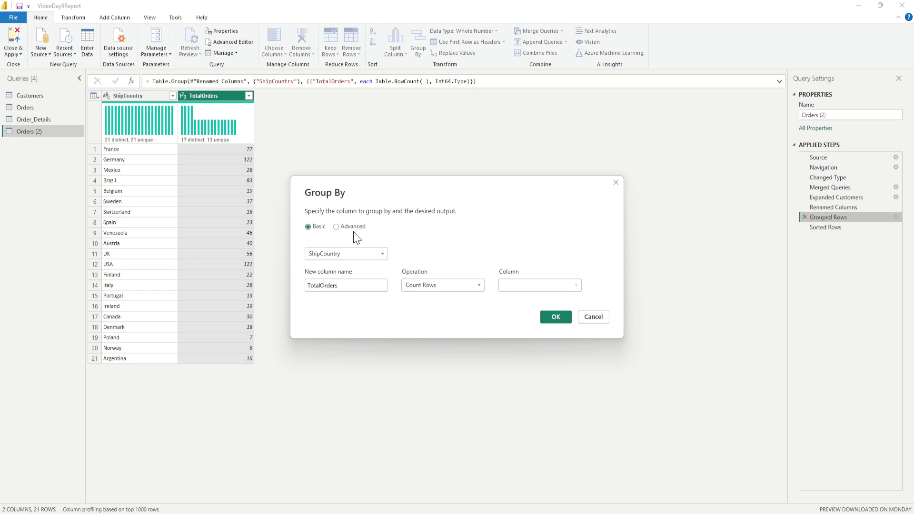
pyautogui.click(337, 227)
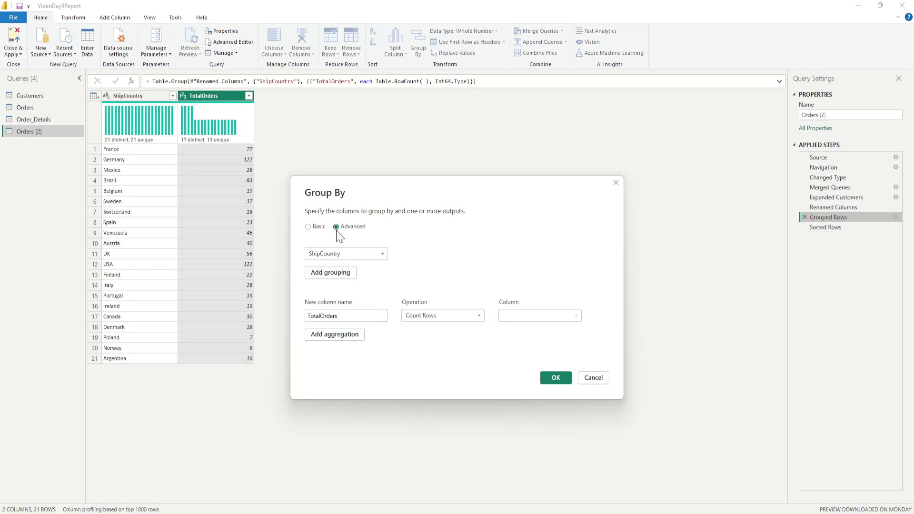
pyautogui.click(351, 339)
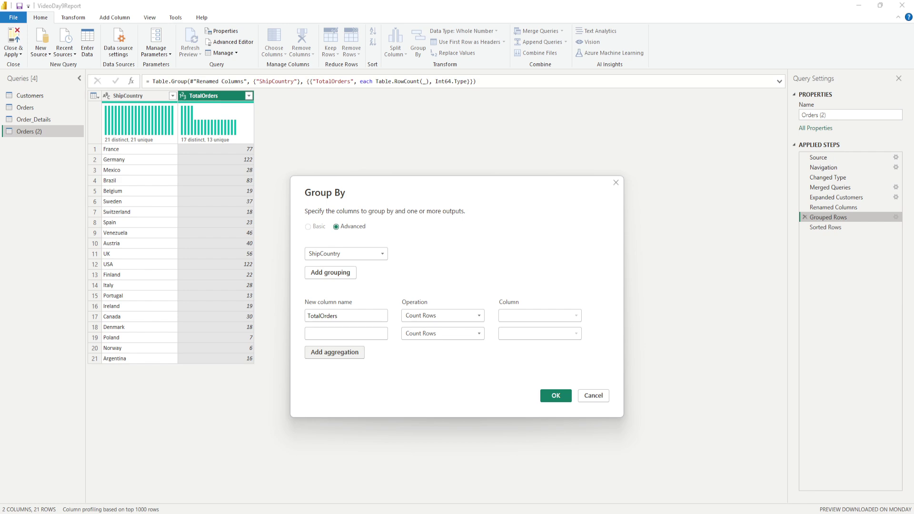
pyautogui.click(364, 336)
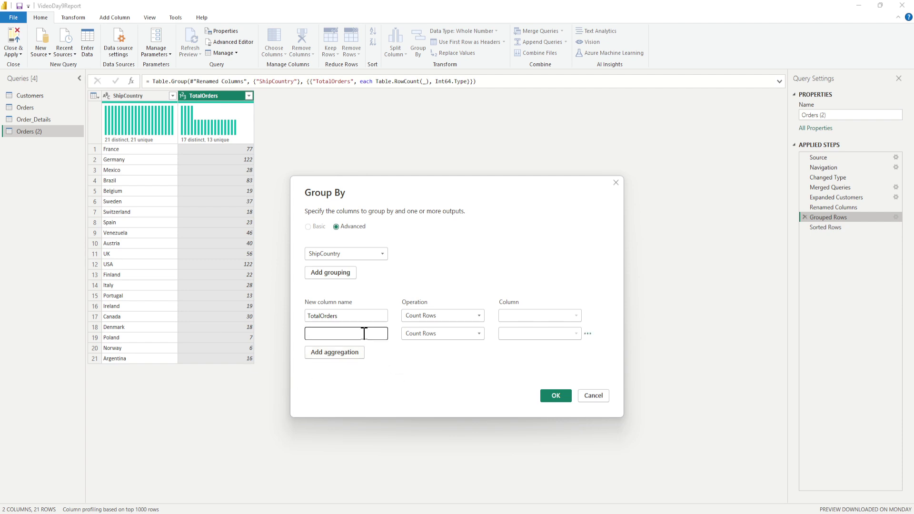
pyautogui.write('TotalFreight')
pyautogui.moveTo(318, 335); pyautogui.dragTo(296, 340)
pyautogui.press('BackSpace')
# Make TotalFreight the Sum of Freight and confirm the grouping
pyautogui.click(479, 333)
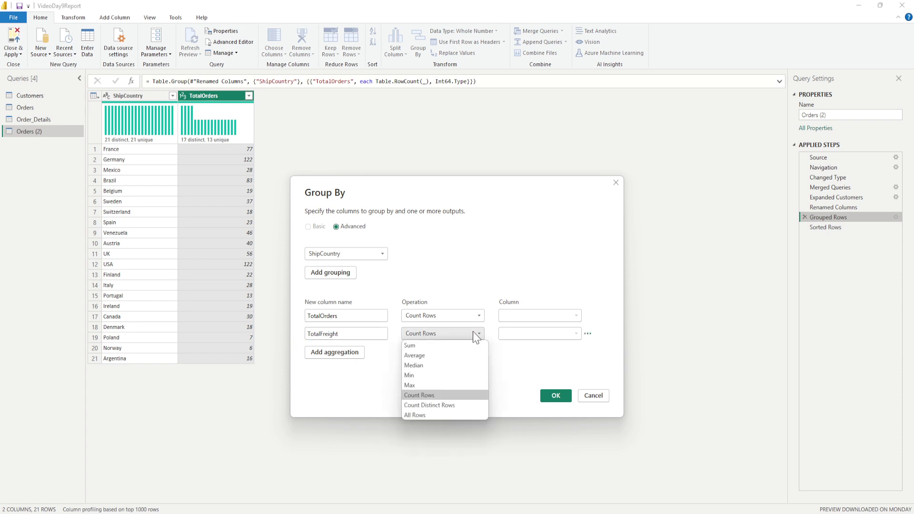
pyautogui.click(436, 347)
pyautogui.click(576, 333)
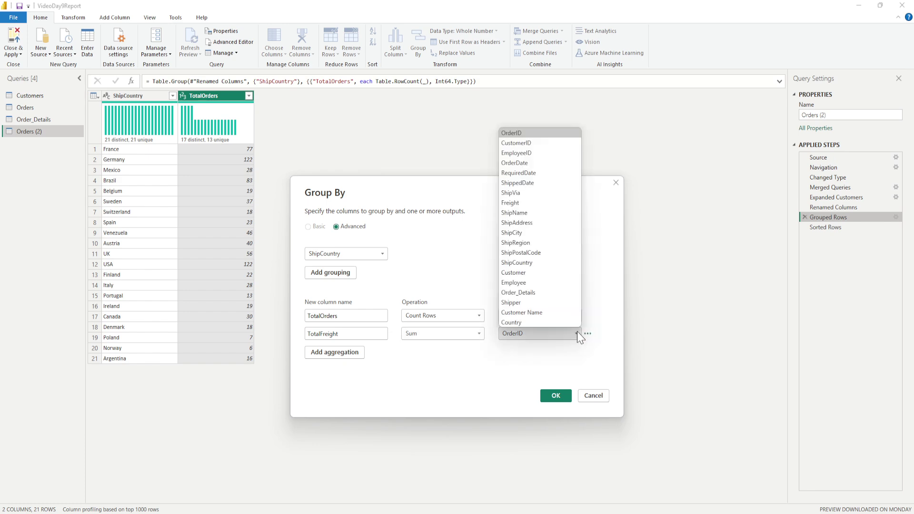
pyautogui.click(522, 204)
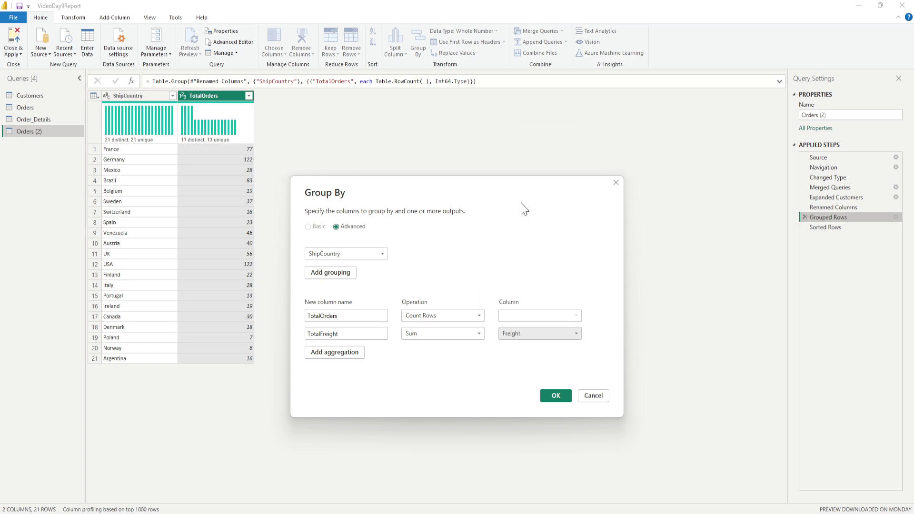
pyautogui.click(554, 396)
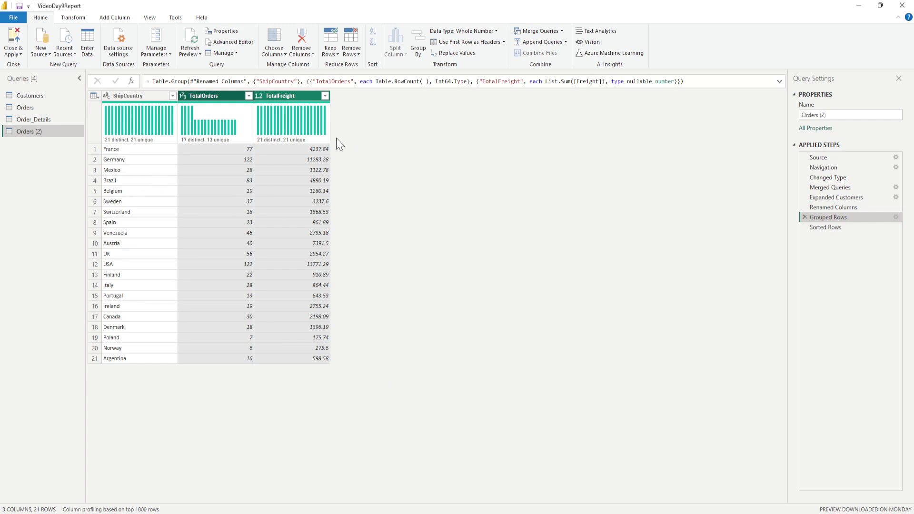
# Save the report as VideoDay15Report.pbix and apply the pending query changes
pyautogui.click(14, 20)
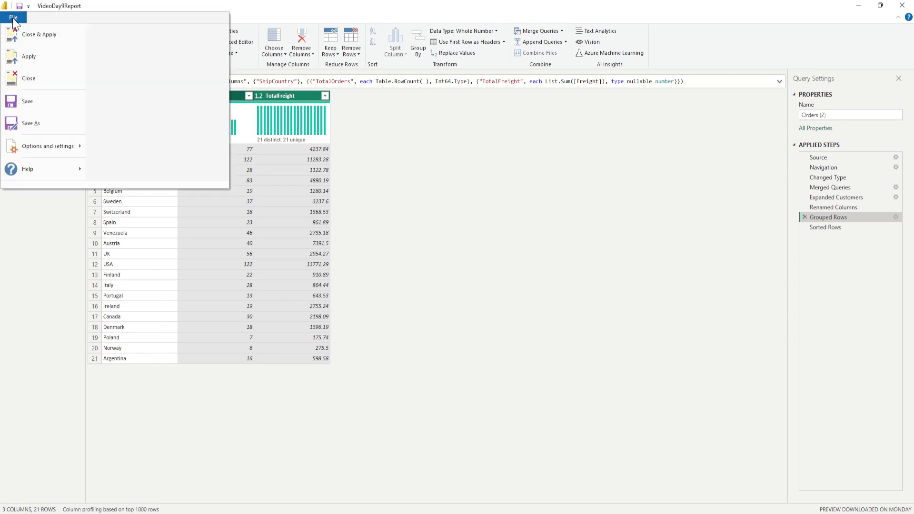
pyautogui.press('Escape')
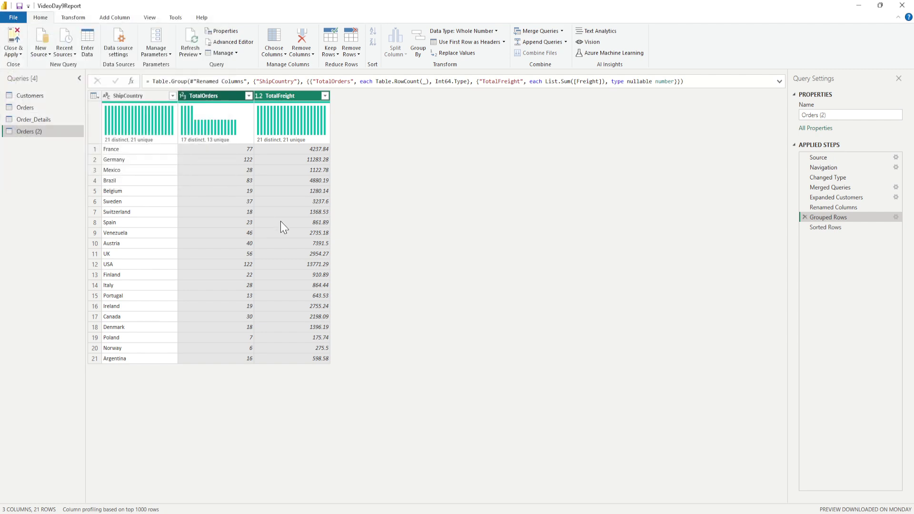
pyautogui.click(91, 166)
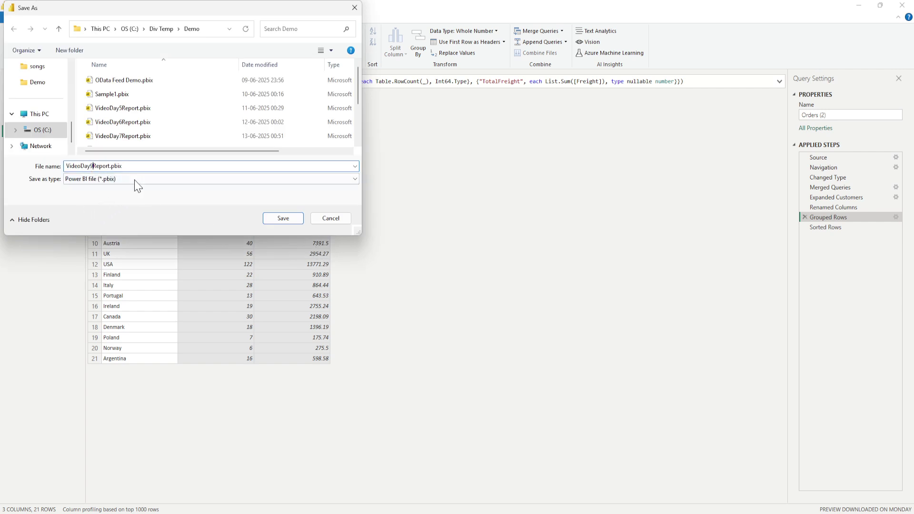
pyautogui.press('BackSpace')
pyautogui.write('15')
pyautogui.click(286, 215)
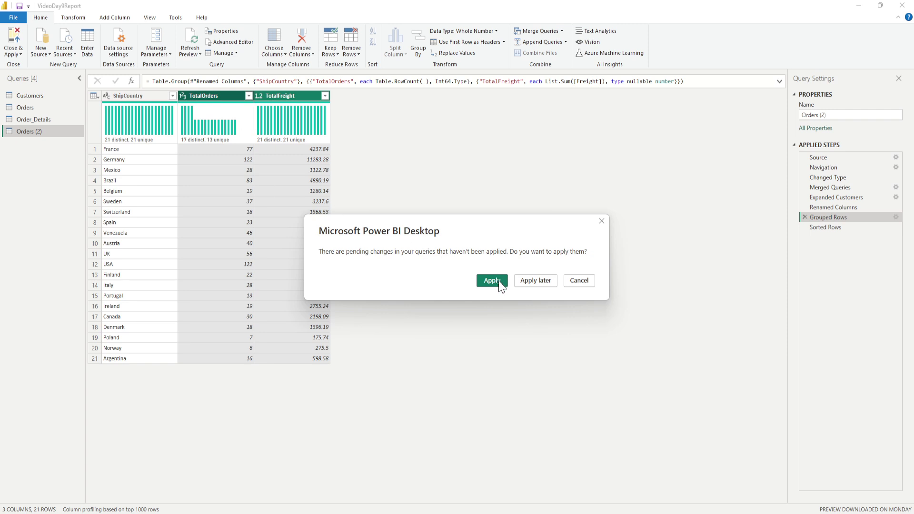
pyautogui.click(492, 280)
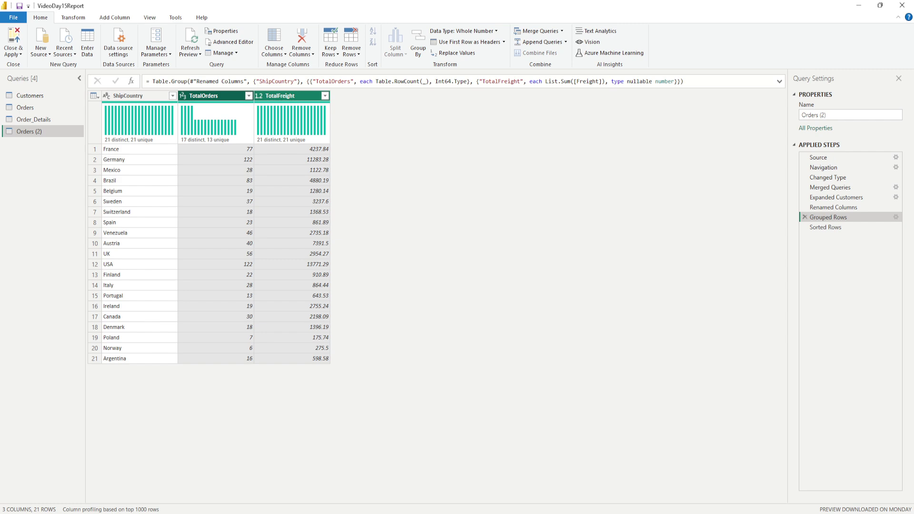
# Duplicate the Order_Details query into Order_Details (2)
pyautogui.click(46, 119)
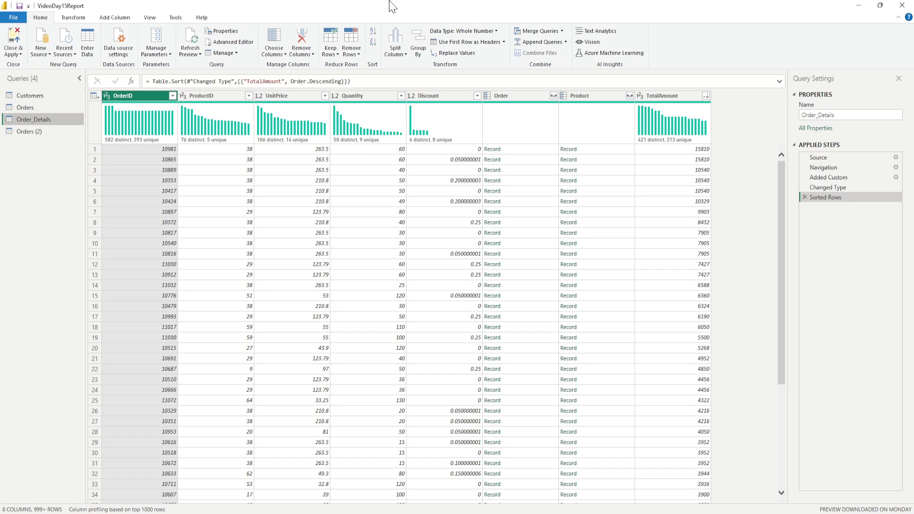
pyautogui.rightClick(29, 120)
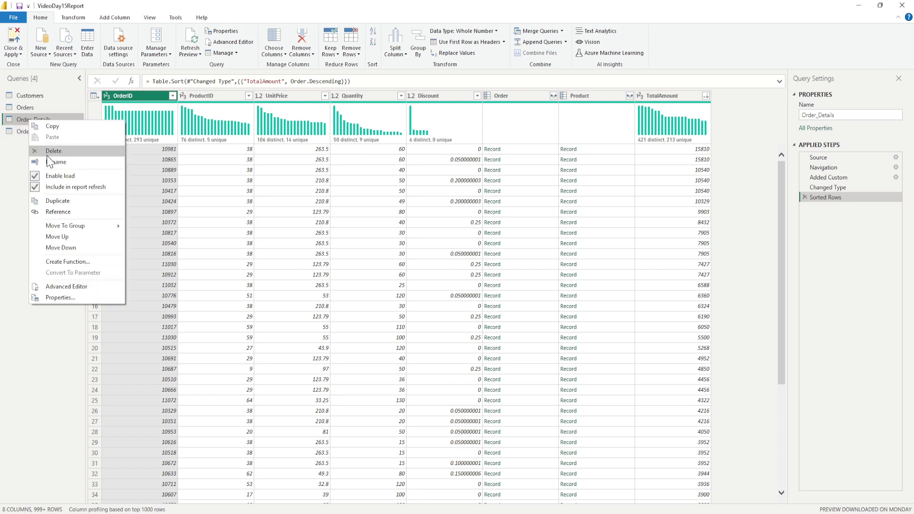
pyautogui.click(56, 201)
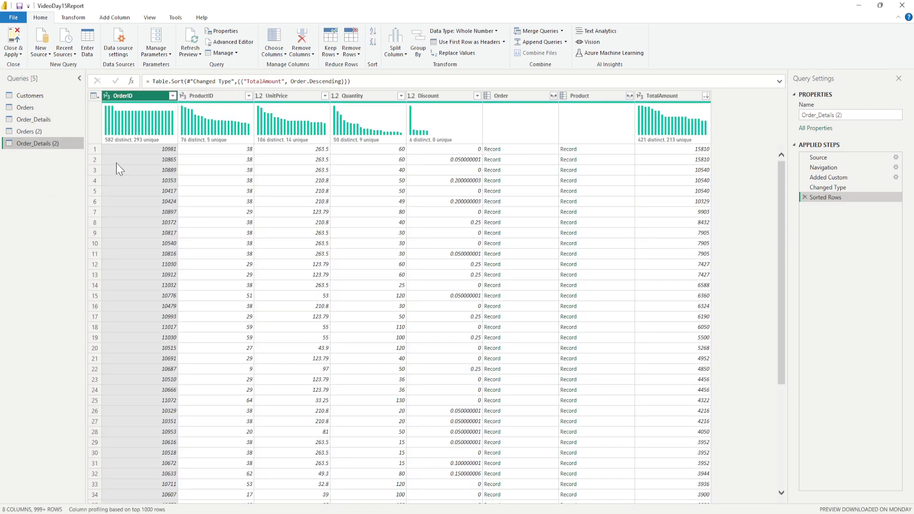
# Start a Group By on ProductID and name the new column AvgDiscount
pyautogui.click(418, 50)
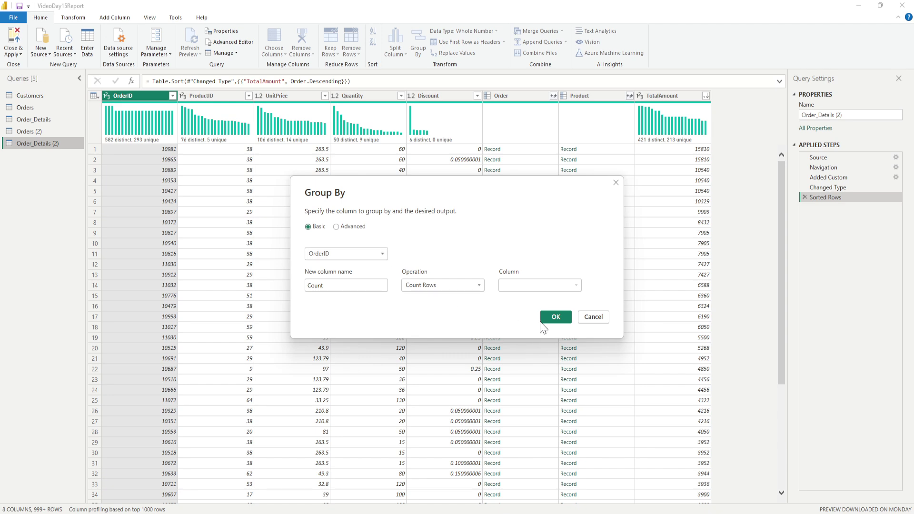
pyautogui.click(382, 253)
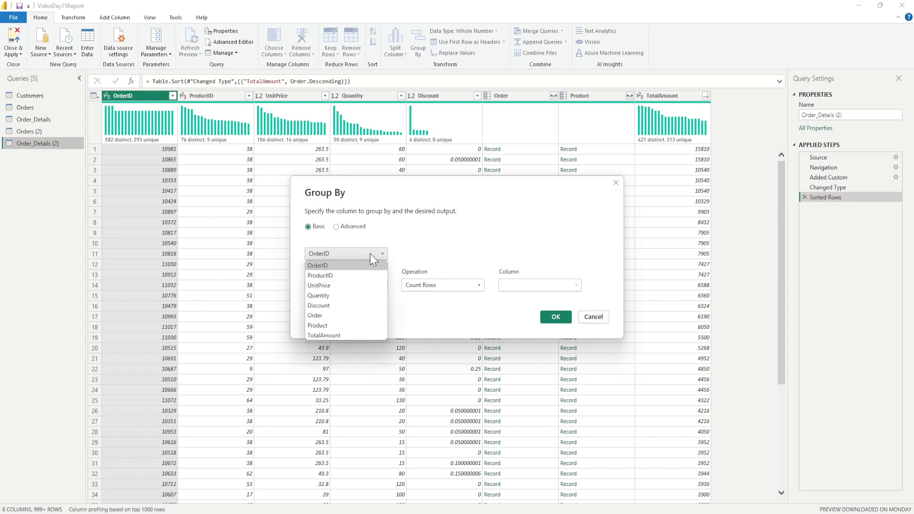
pyautogui.click(353, 276)
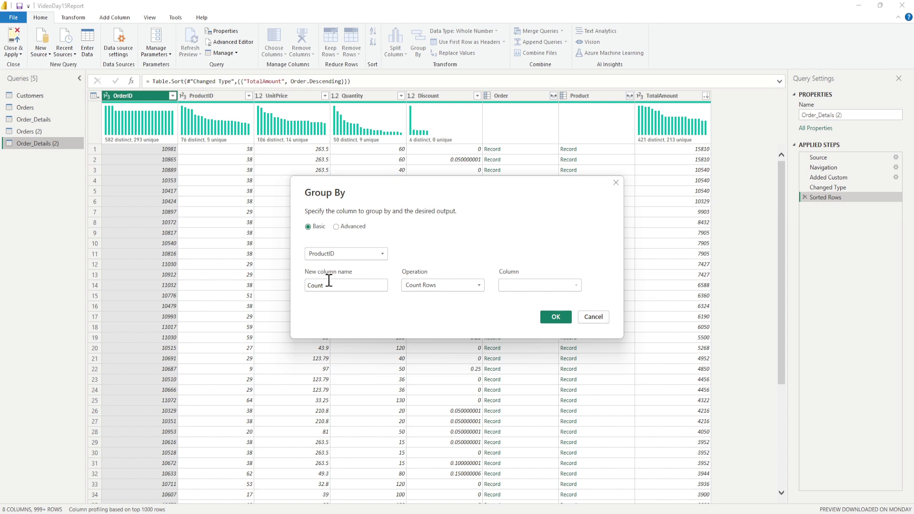
pyautogui.moveTo(332, 285); pyautogui.dragTo(298, 291)
pyautogui.write('AvgDiscount')
pyautogui.click(308, 284)
pyautogui.write('o')
pyautogui.moveTo(318, 284); pyautogui.dragTo(281, 293)
pyautogui.press('BackSpace')
# Make AvgDiscount the Average of Discount and switch to Advanced for multiple aggregations
pyautogui.click(464, 285)
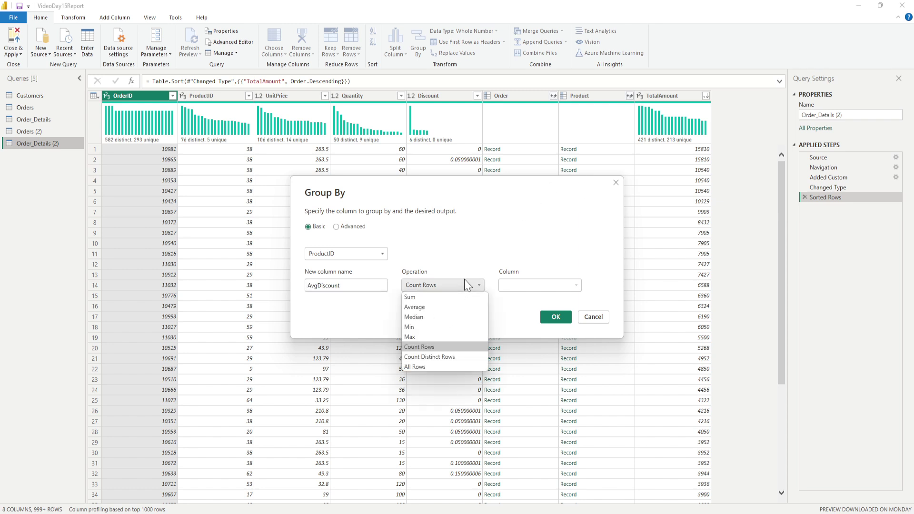
pyautogui.click(424, 315)
pyautogui.click(559, 286)
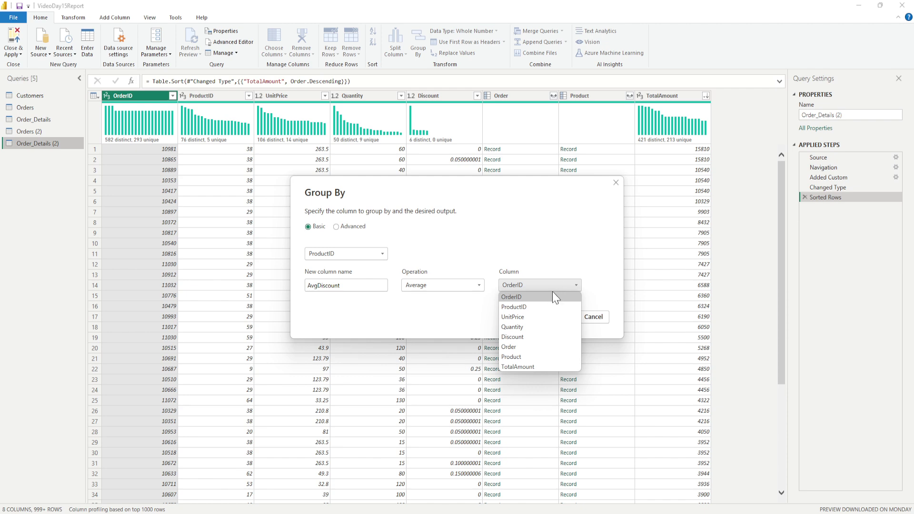
pyautogui.click(538, 337)
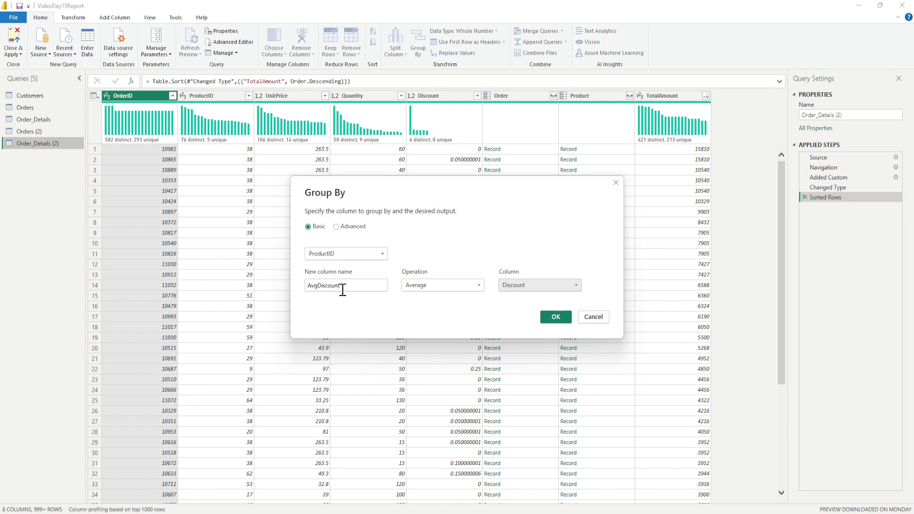
pyautogui.click(336, 227)
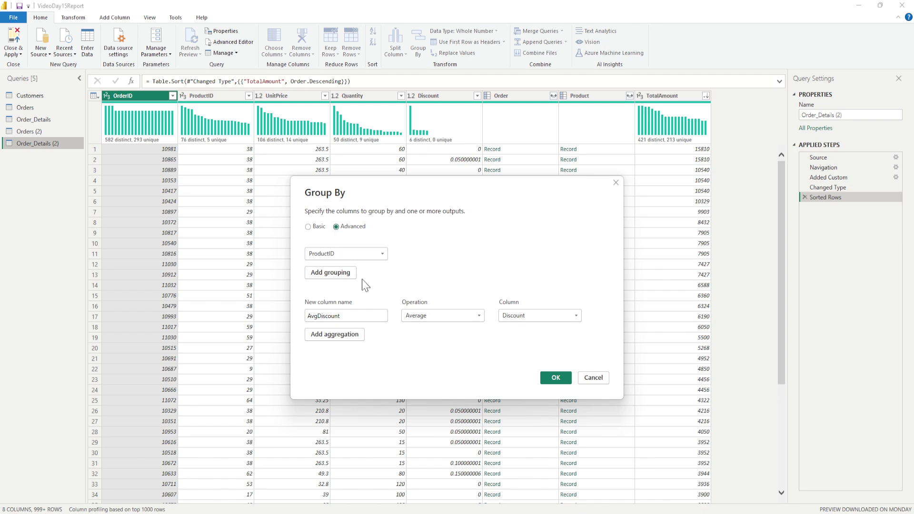
# Add a second aggregation named AvgQuantity that averages the Quantity column
pyautogui.click(352, 337)
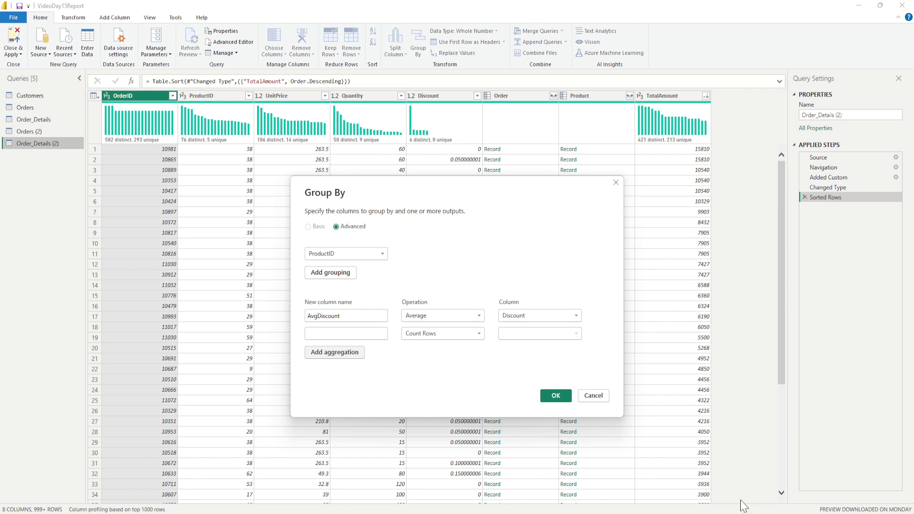
pyautogui.click(383, 332)
pyautogui.write('o   AvgQuantity')
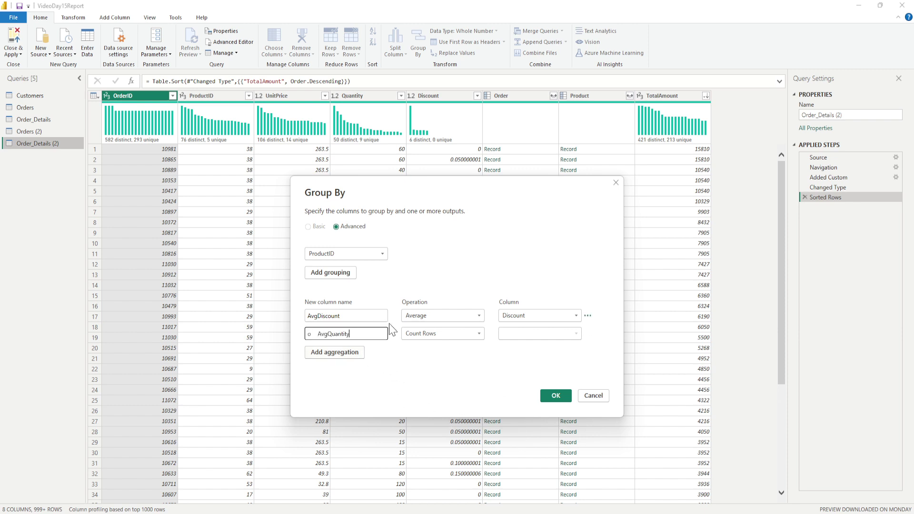
pyautogui.moveTo(317, 334); pyautogui.dragTo(284, 332)
pyautogui.press('BackSpace')
pyautogui.click(458, 334)
pyautogui.click(419, 357)
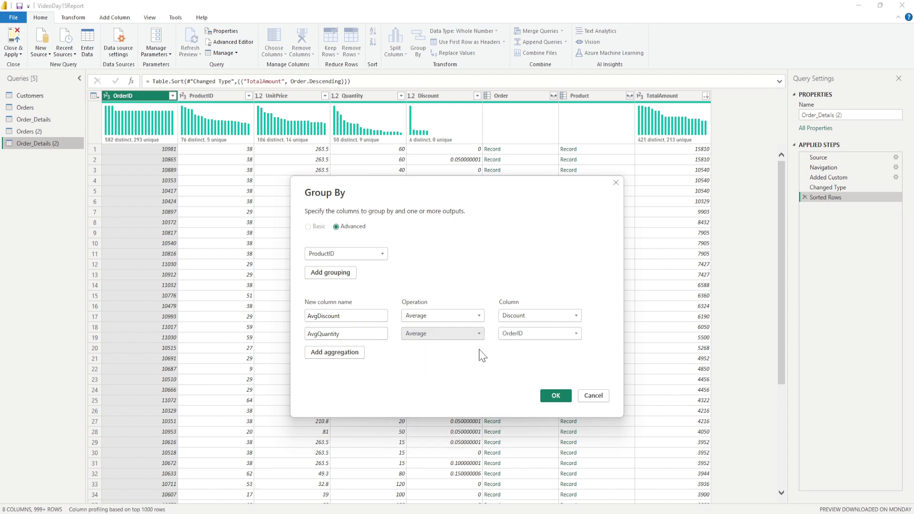
pyautogui.click(556, 333)
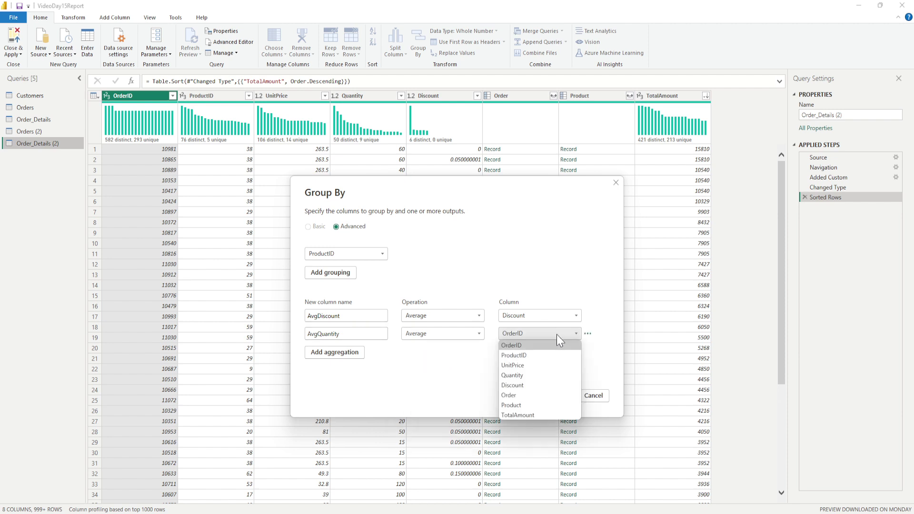
pyautogui.click(522, 375)
# Confirm the ProductID grouping with both averages, then sort AvgDiscount descending so ProductID 48 leads
pyautogui.click(552, 395)
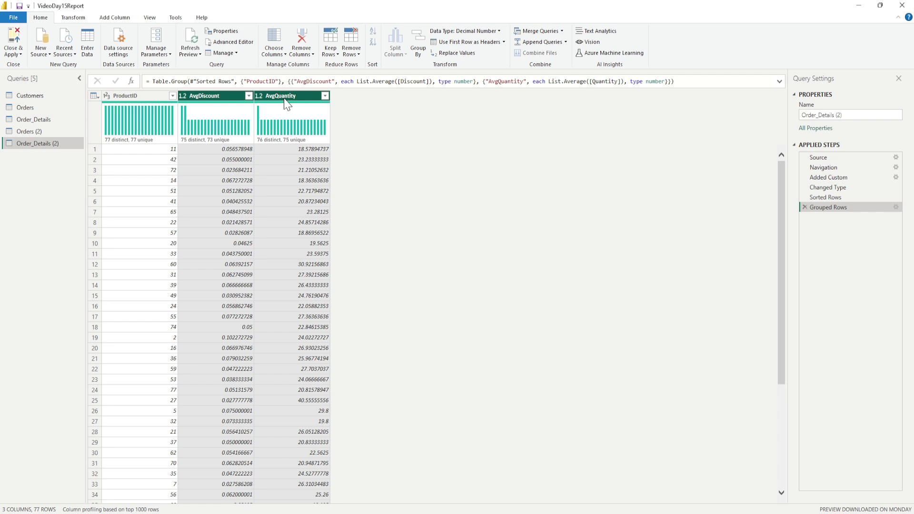
pyautogui.click(249, 96)
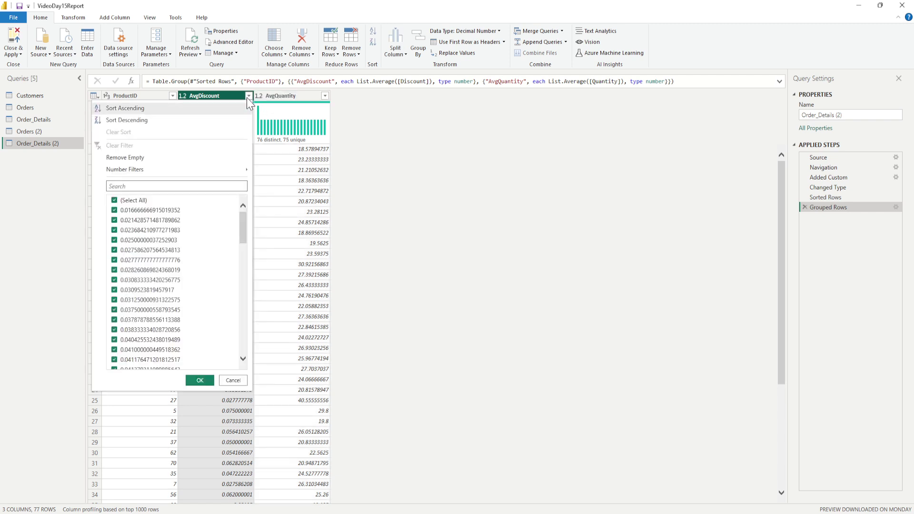
pyautogui.click(157, 120)
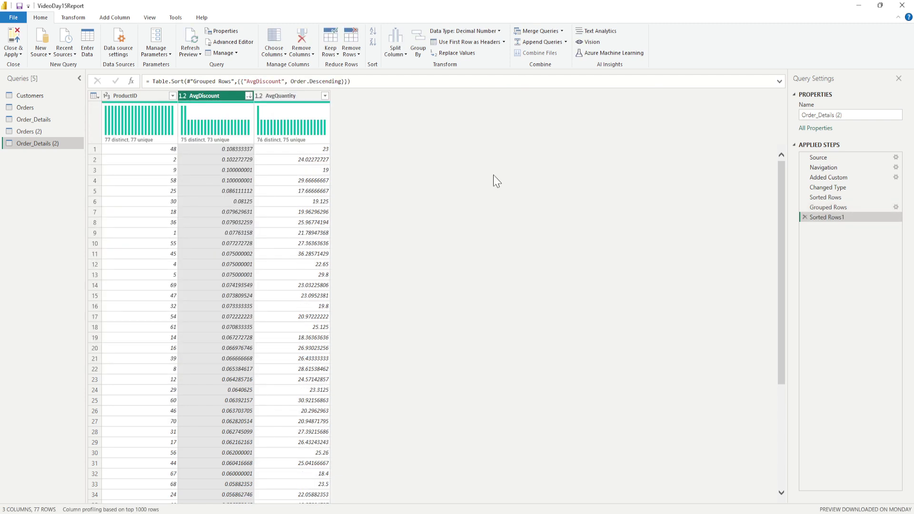